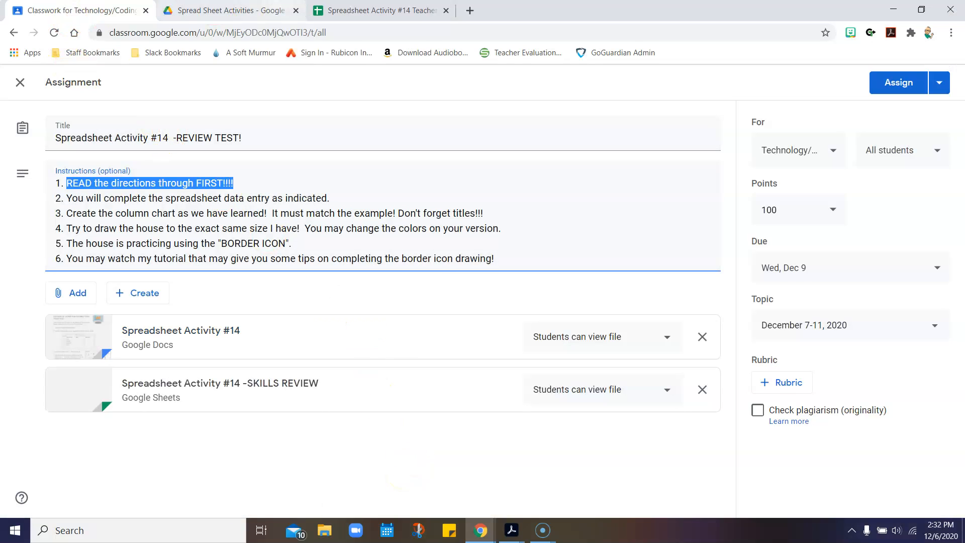
# Delete the sentence about re-opening and copying Activity 15 from the Spreadsheet Activity #16 assignment instructions
pyautogui.click(211, 10)
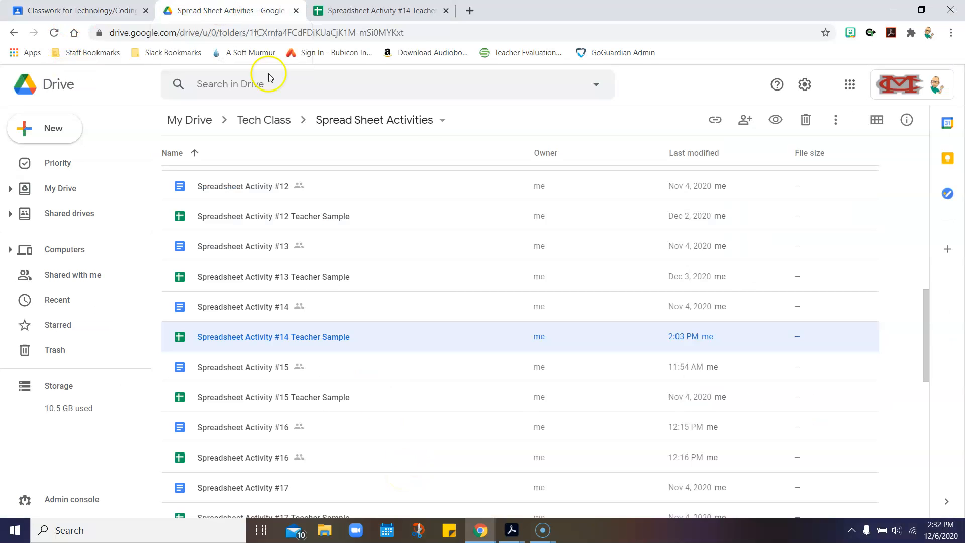
pyautogui.moveTo(480, 529)
pyautogui.click(539, 478)
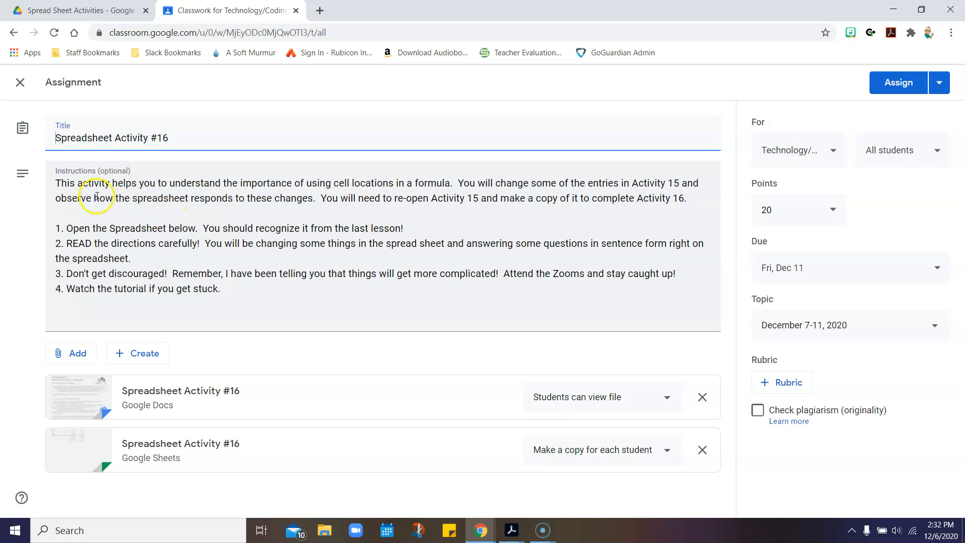
pyautogui.moveTo(224, 183); pyautogui.dragTo(452, 182)
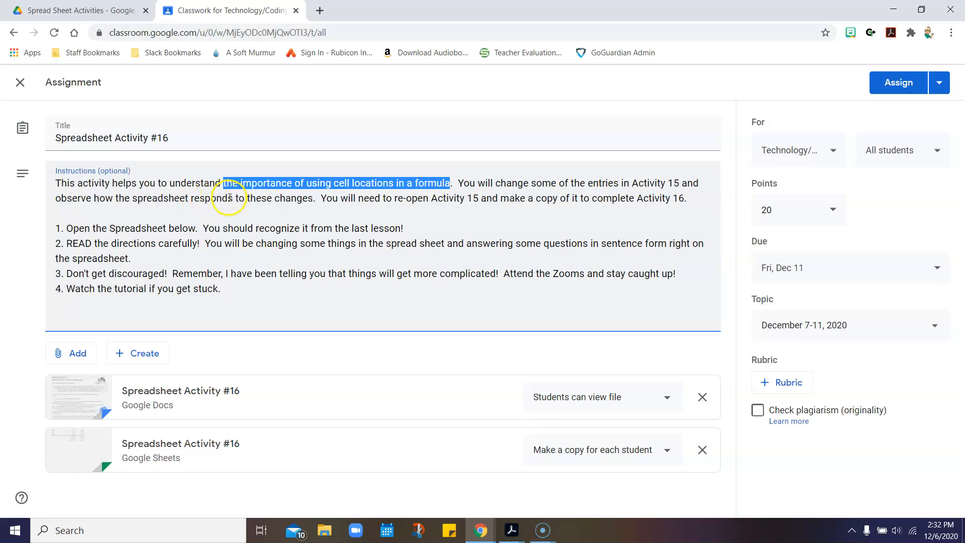
pyautogui.moveTo(320, 198); pyautogui.dragTo(675, 202)
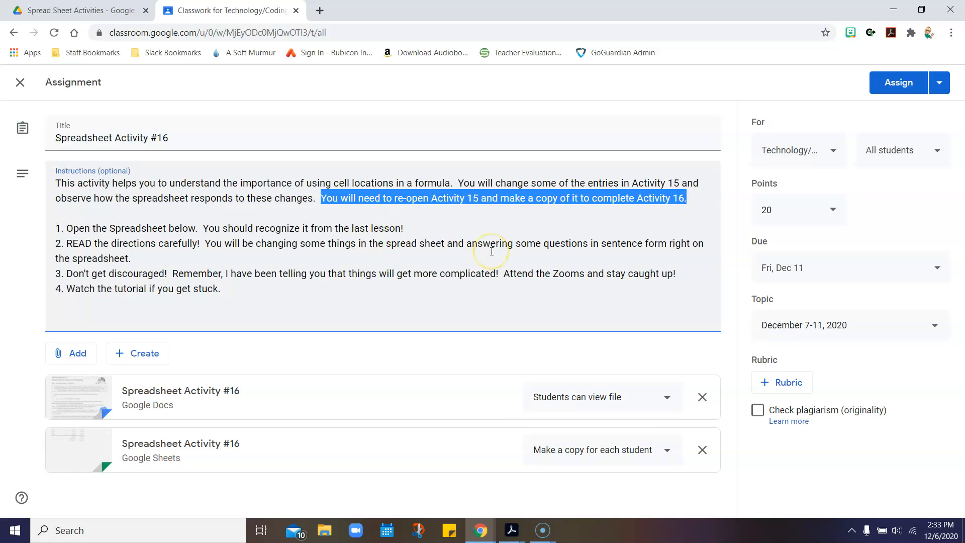
pyautogui.press('BackSpace')
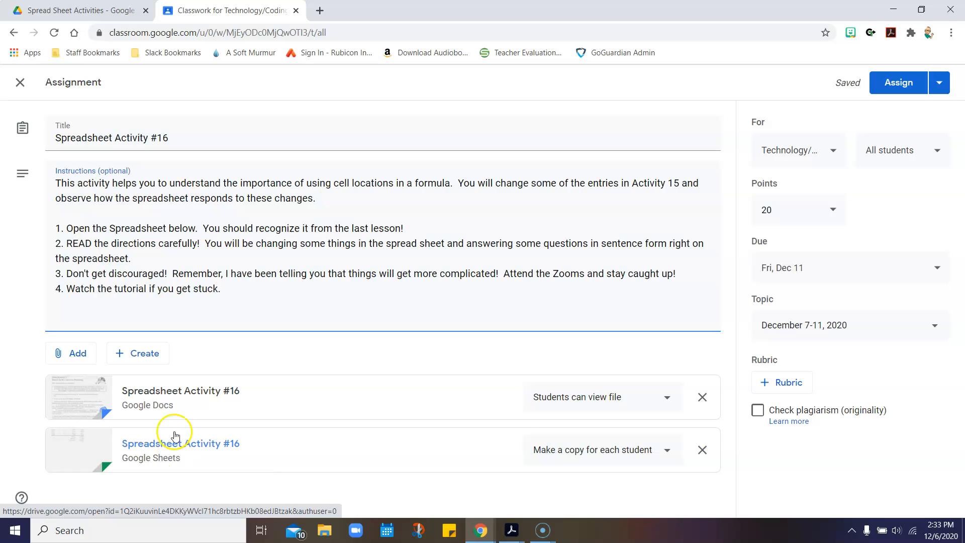
# Open the assignment's attached Spreadsheet Activity #16 Google Docs file and set its zoom to 150%
pyautogui.click(141, 393)
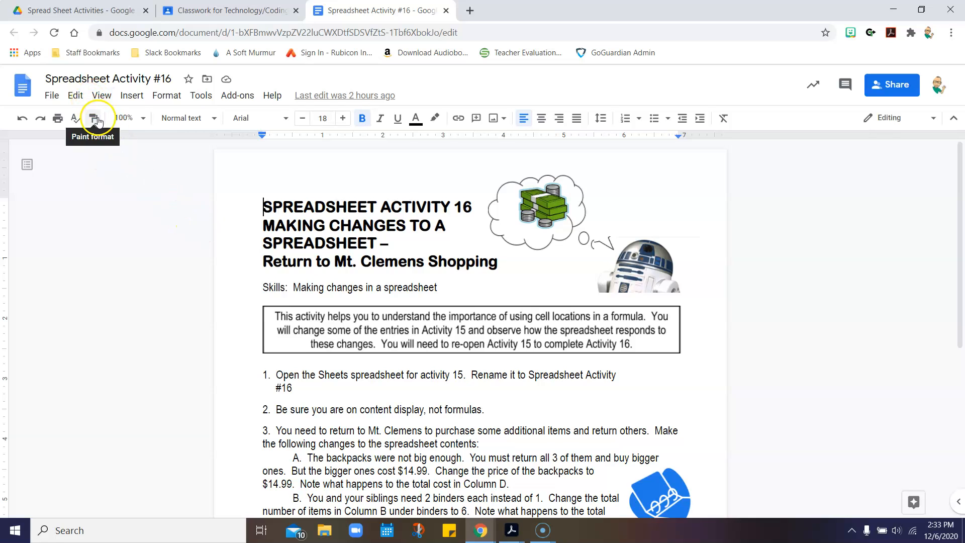
pyautogui.click(143, 118)
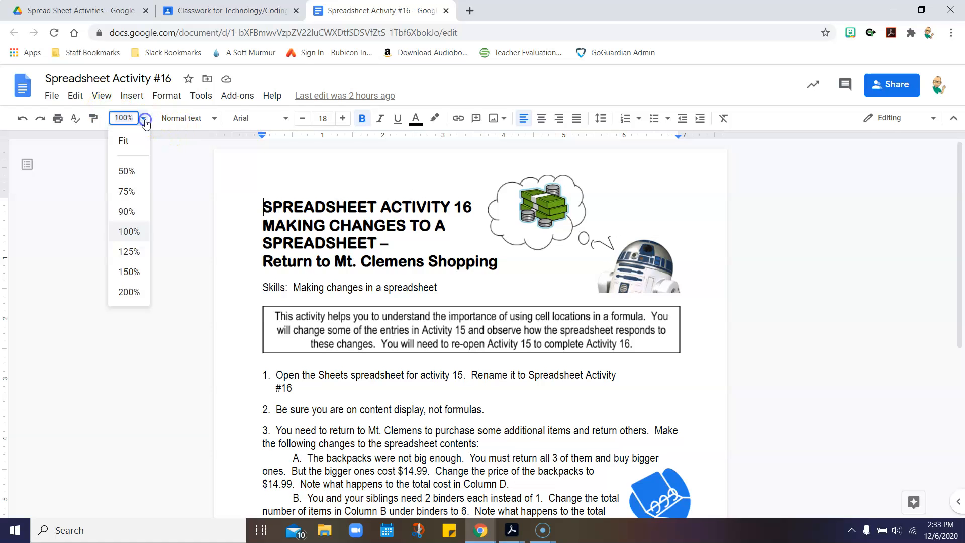
pyautogui.click(129, 272)
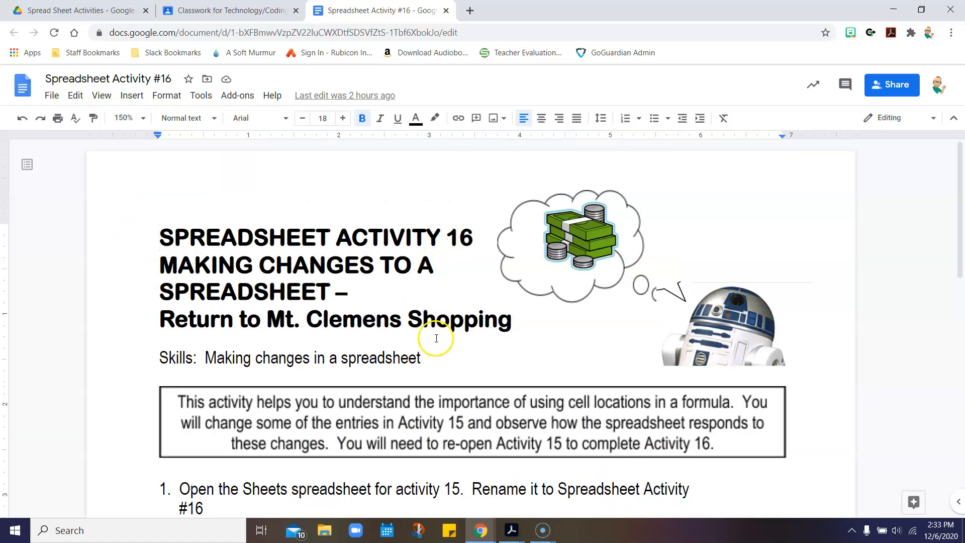
# Review the directions document and highlight all of direction 3, including parts A and B
pyautogui.scroll(-3, 482, 340)
pyautogui.scroll(-6, 484, 341)
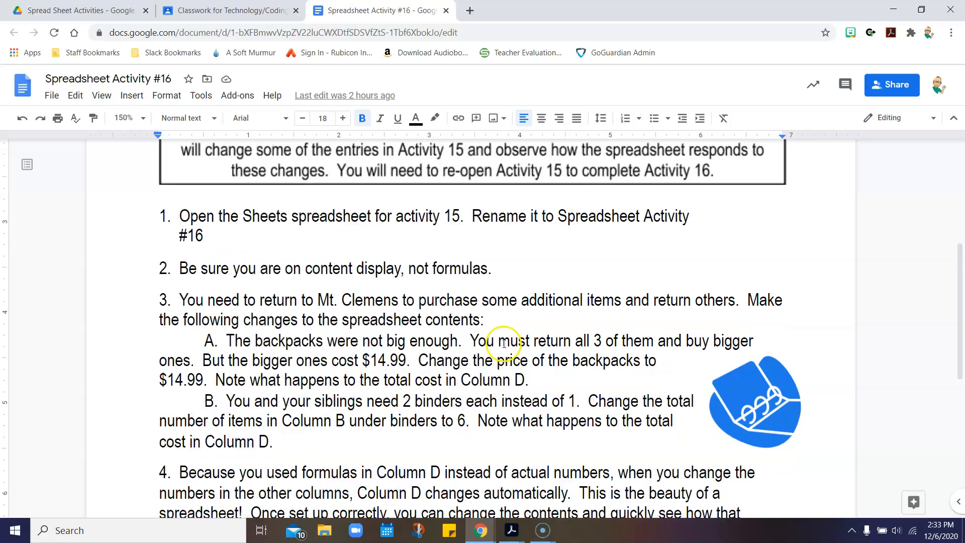
pyautogui.scroll(1, 503, 345)
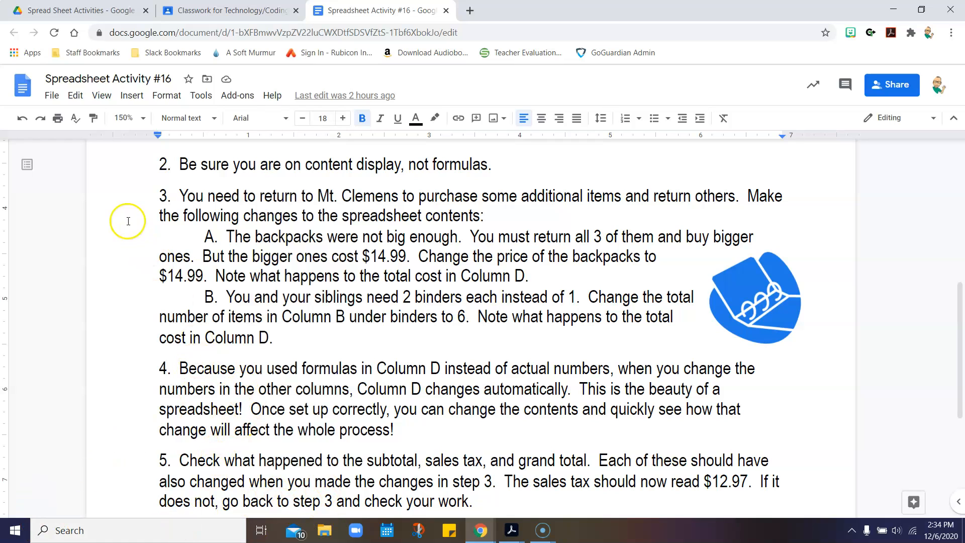
pyautogui.moveTo(155, 191); pyautogui.dragTo(274, 338)
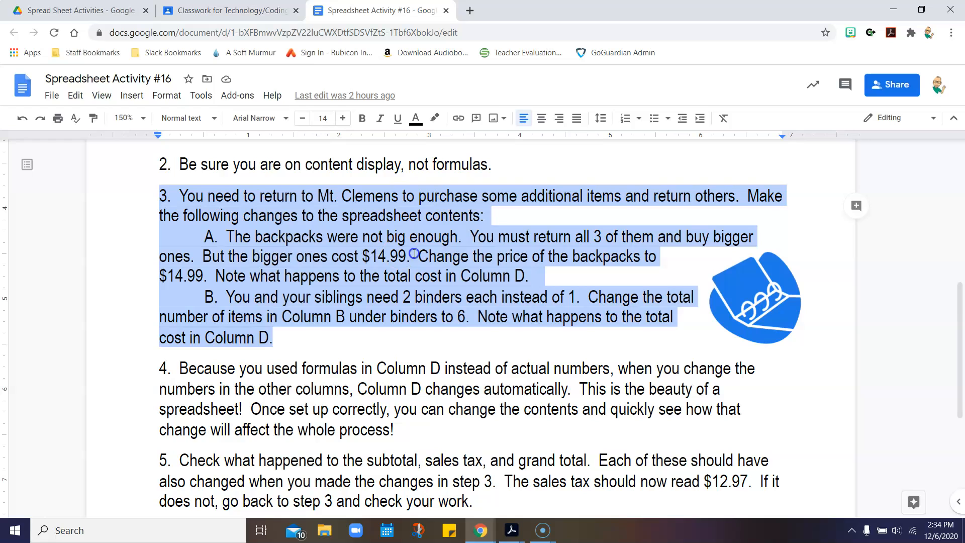
# Open the Spreadsheet Activity #16 Google Sheets attachment from the Classroom assignment and set its zoom to 200%
pyautogui.click(224, 16)
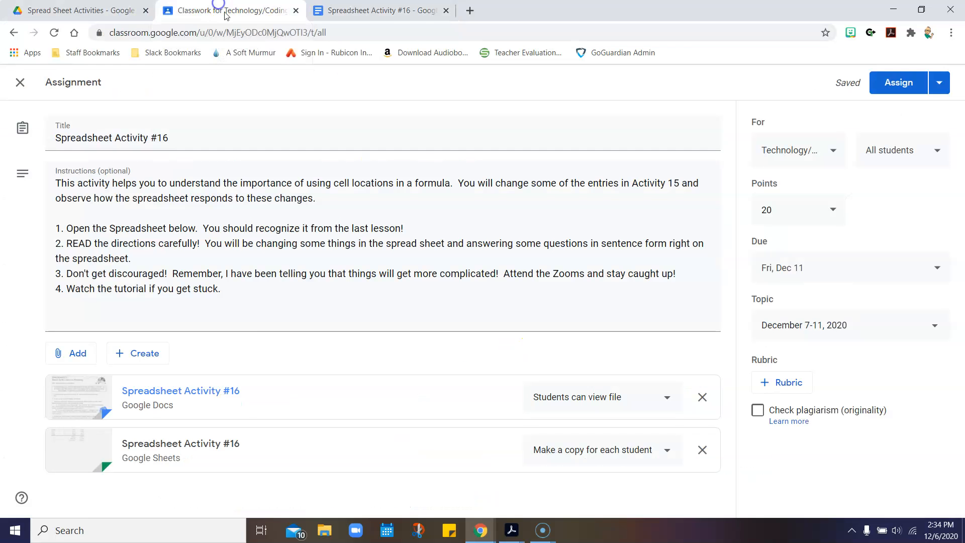
pyautogui.click(194, 443)
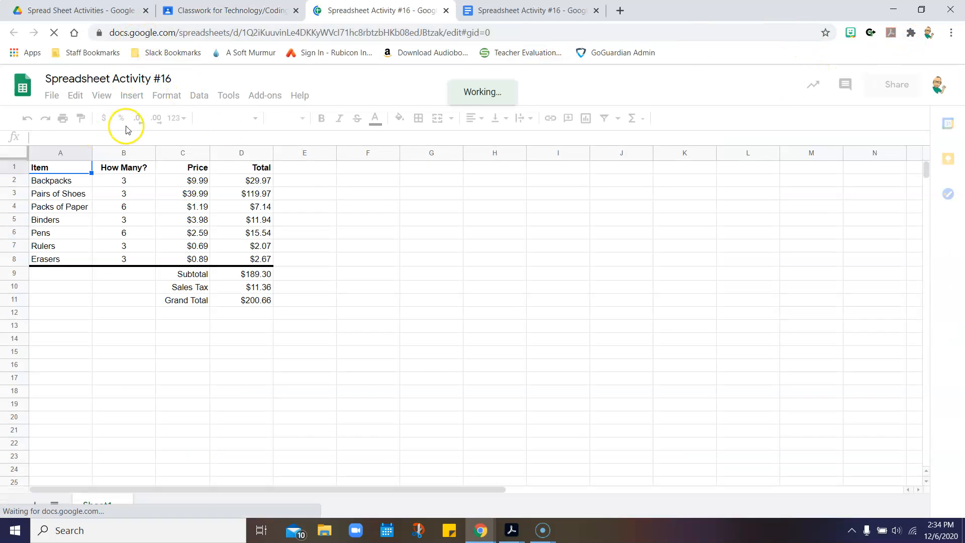
pyautogui.click(130, 118)
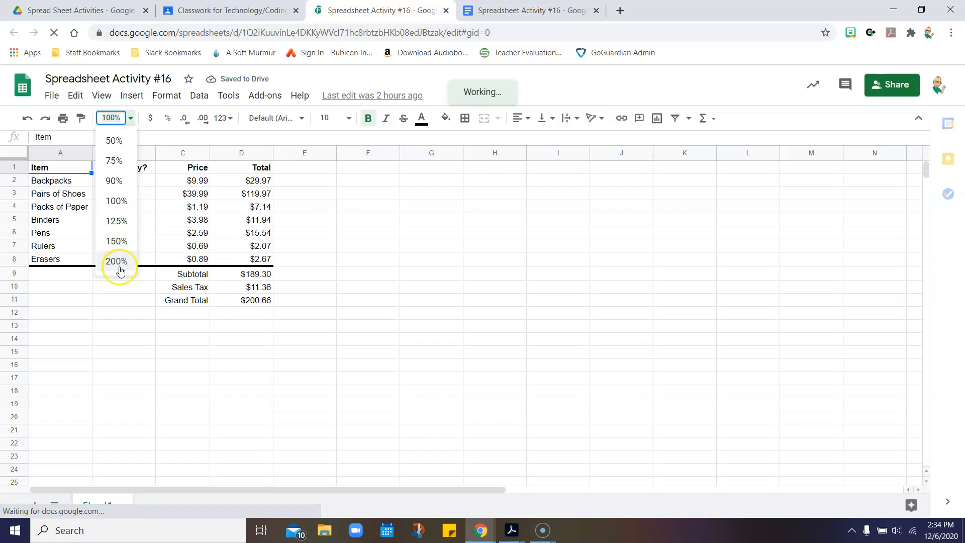
pyautogui.click(120, 262)
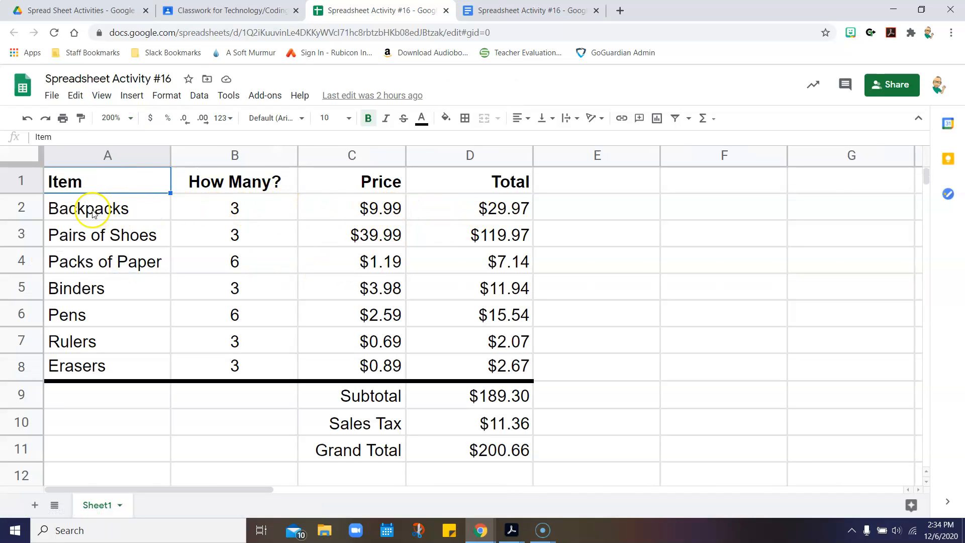
# Try a price of 14.99 for Backpacks in cell C2, and undo the change
pyautogui.click(378, 209)
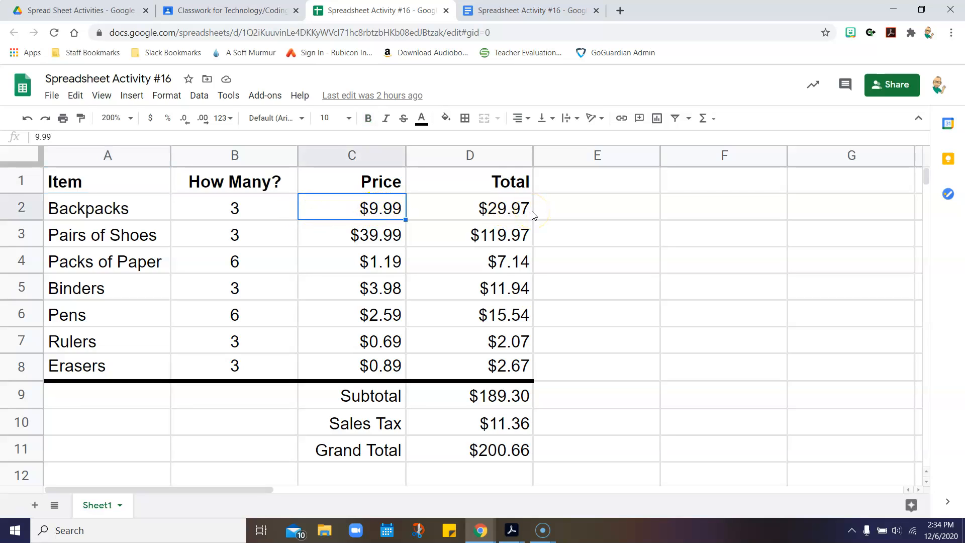
pyautogui.write('14')
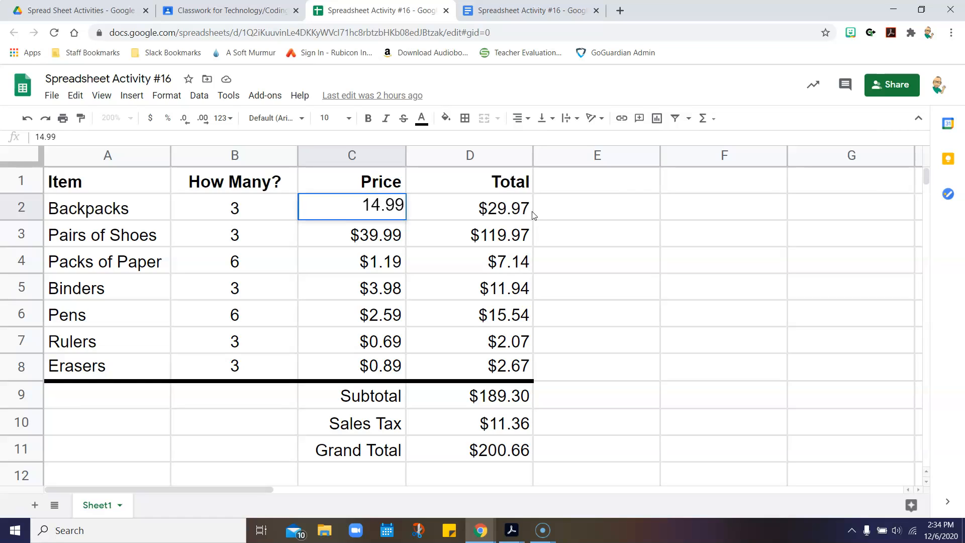
pyautogui.write('.99')
pyautogui.press('Return')
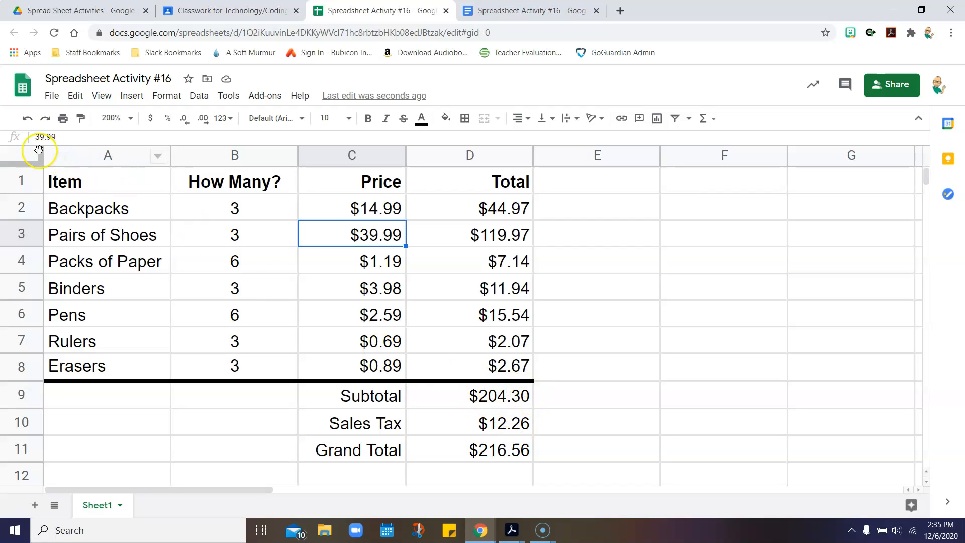
pyautogui.click(26, 119)
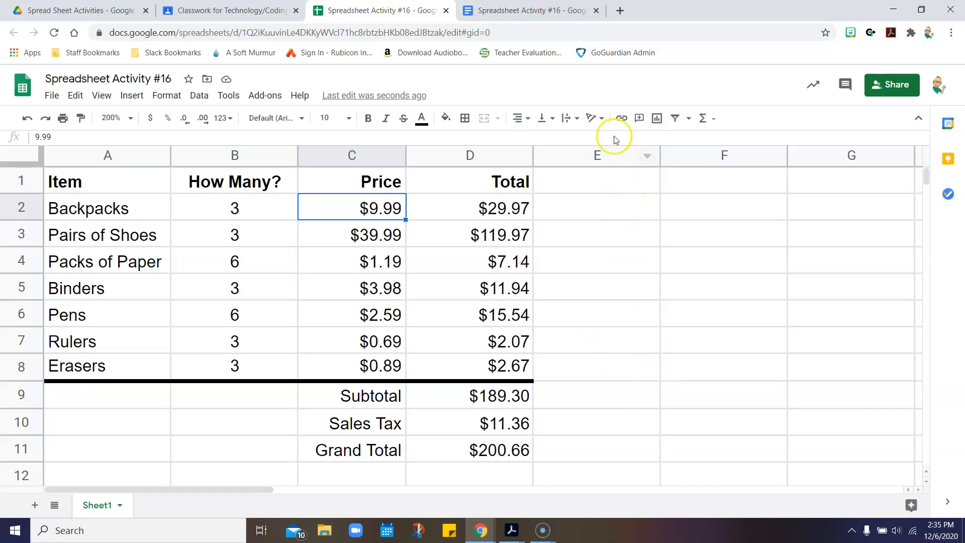
# Highlight direction 3B about the binders in the document, and select the Binders quantity in cell B5 of the spreadsheet
pyautogui.click(504, 10)
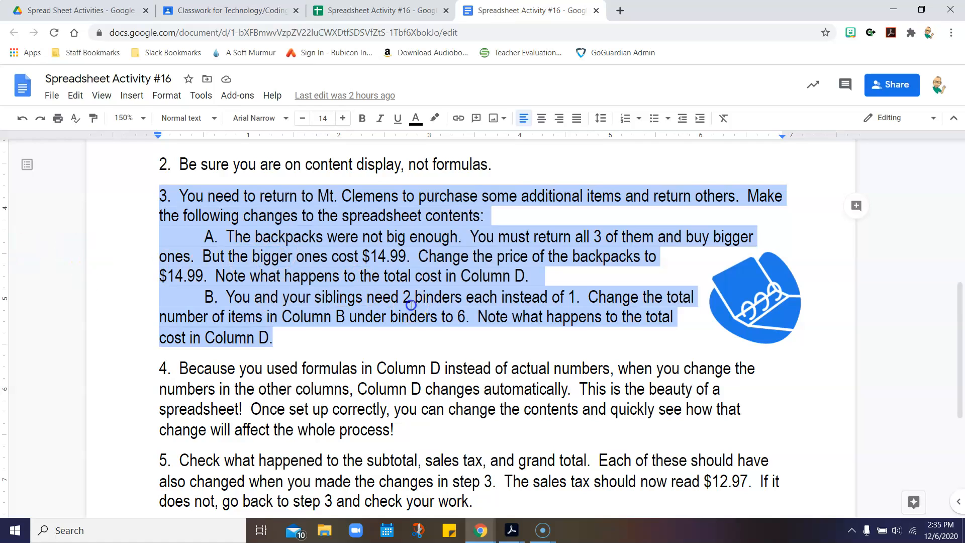
pyautogui.click(216, 297)
pyautogui.moveTo(216, 297); pyautogui.dragTo(616, 297)
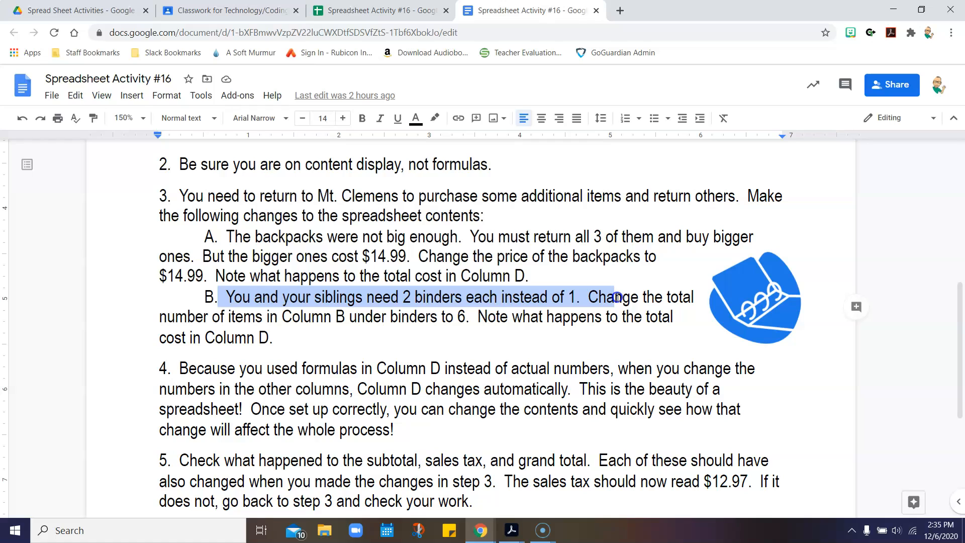
pyautogui.moveTo(616, 297); pyautogui.dragTo(341, 337)
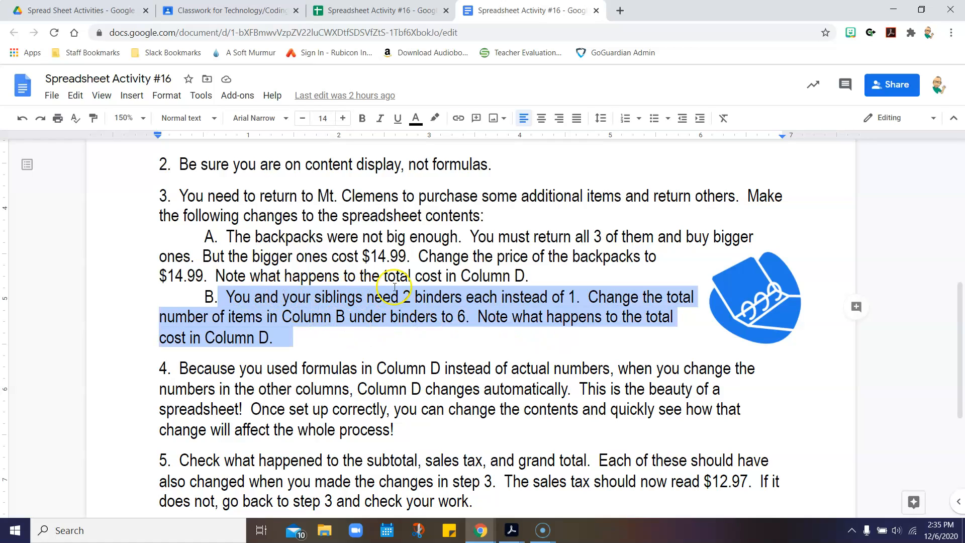
pyautogui.click(359, 11)
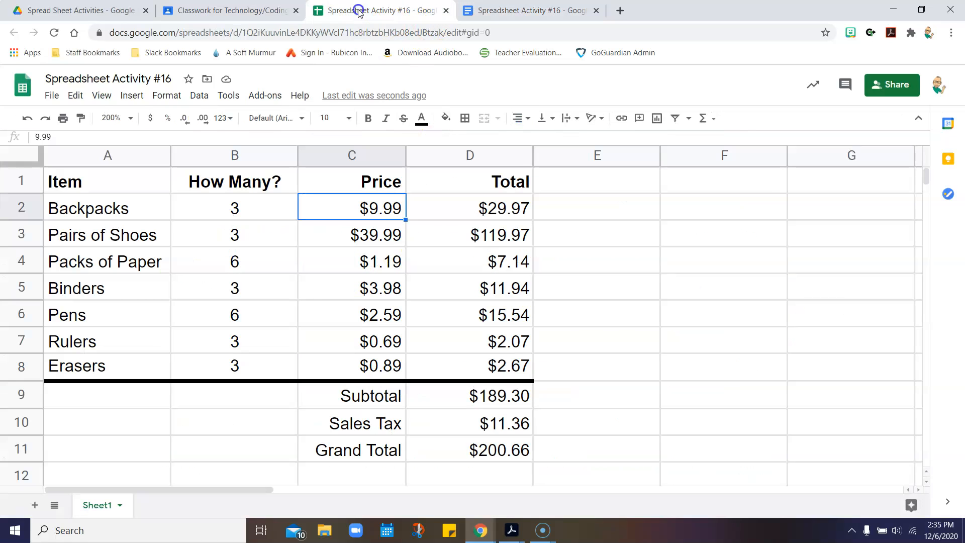
pyautogui.click(246, 291)
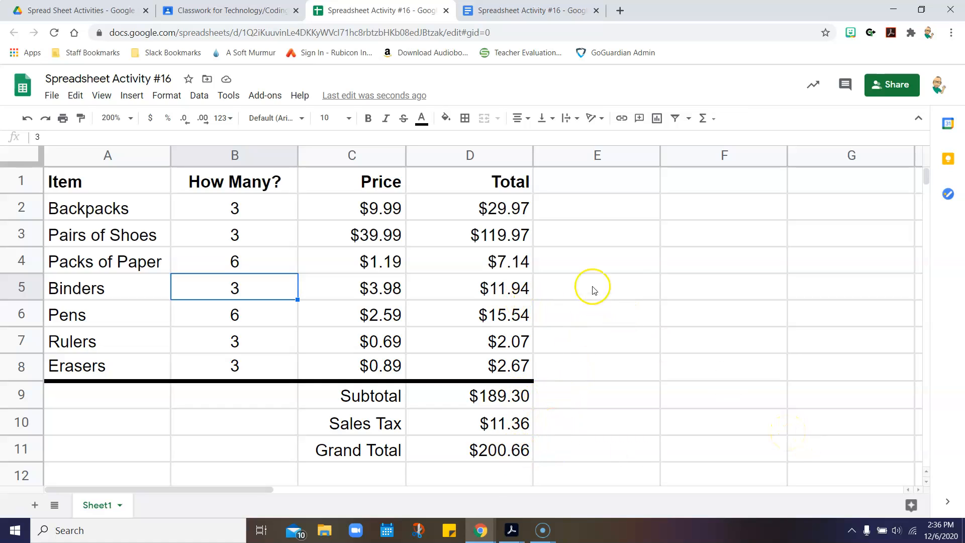
# In the directions document, highlight the column D formula explanation in direction 4, plus the totals check and $12.97 sales tax in direction 5
pyautogui.click(518, 11)
pyautogui.scroll(-3, 302, 276)
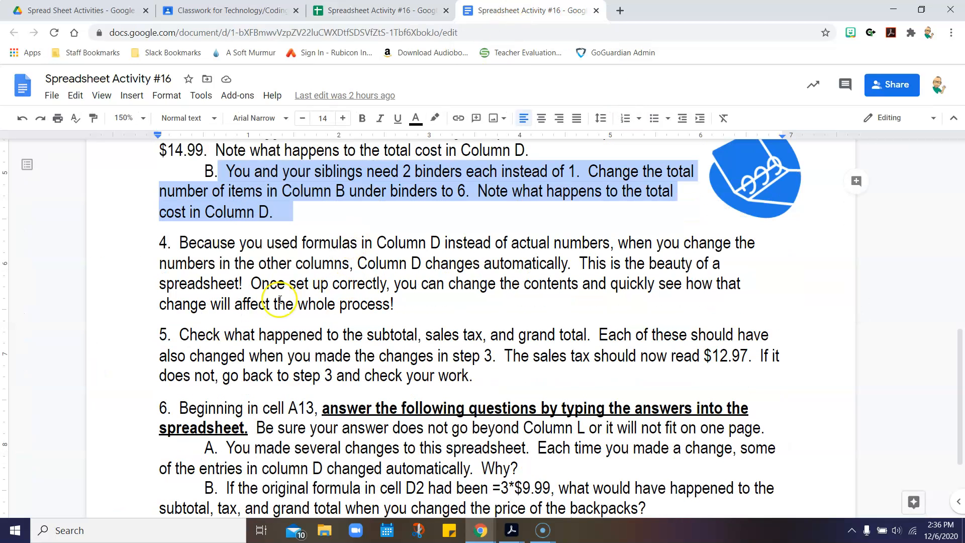
pyautogui.moveTo(189, 242); pyautogui.dragTo(590, 266)
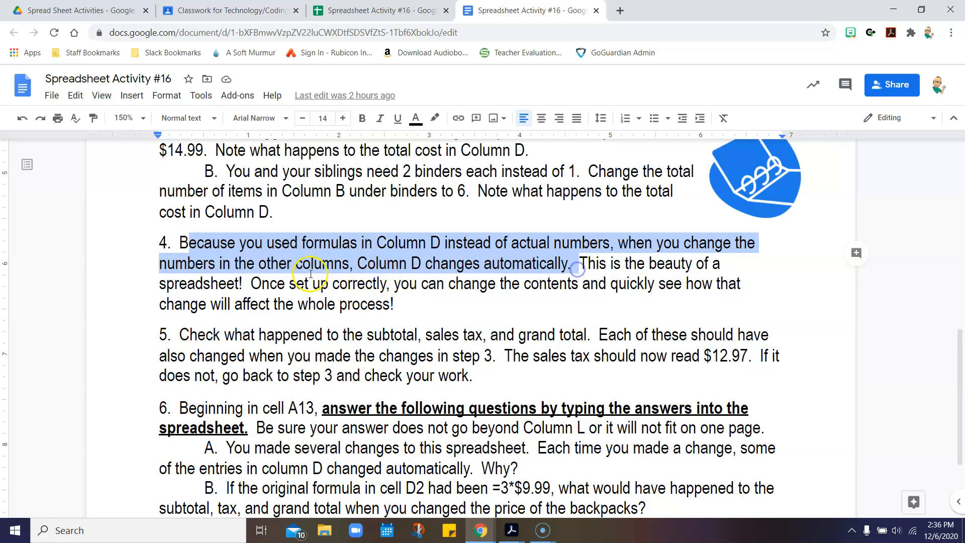
pyautogui.scroll(-2, 431, 248)
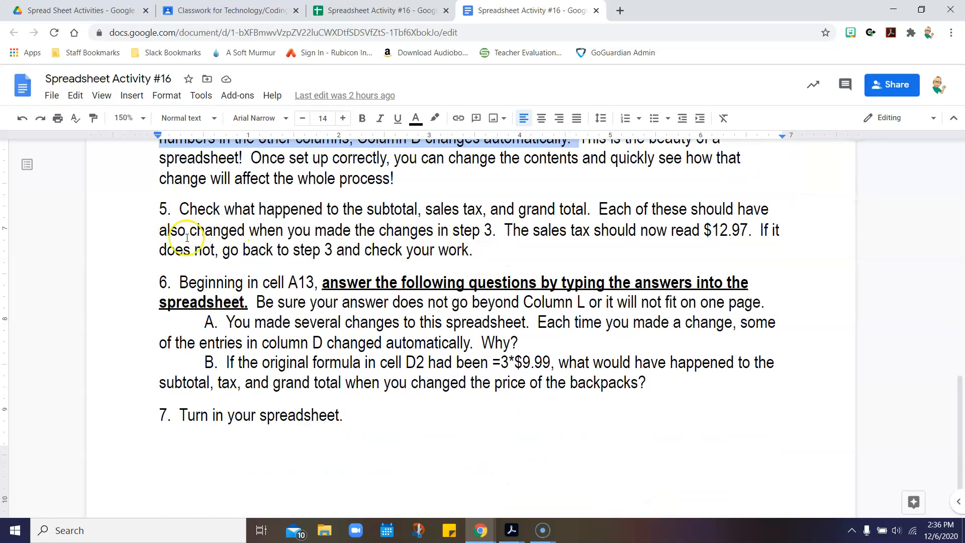
pyautogui.moveTo(180, 209); pyautogui.dragTo(584, 209)
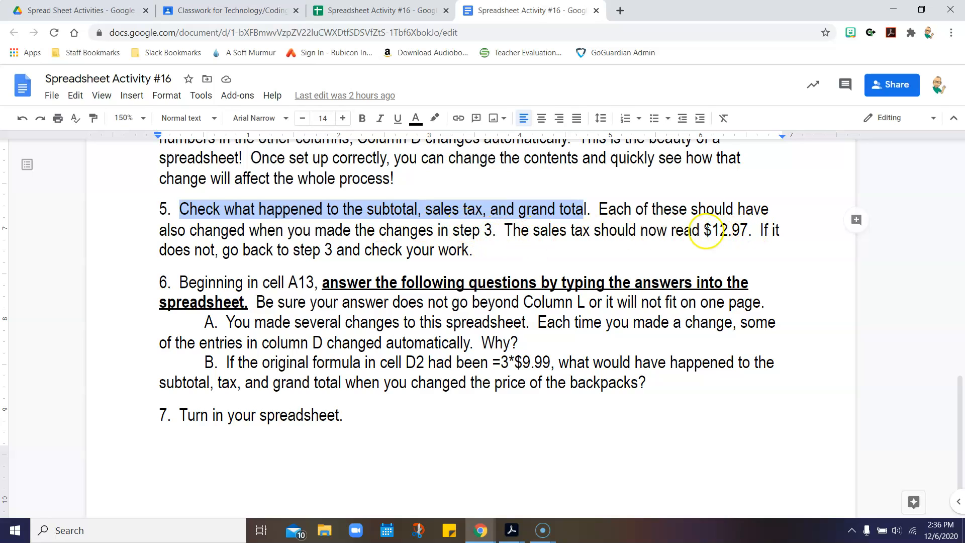
pyautogui.moveTo(706, 231); pyautogui.dragTo(749, 231)
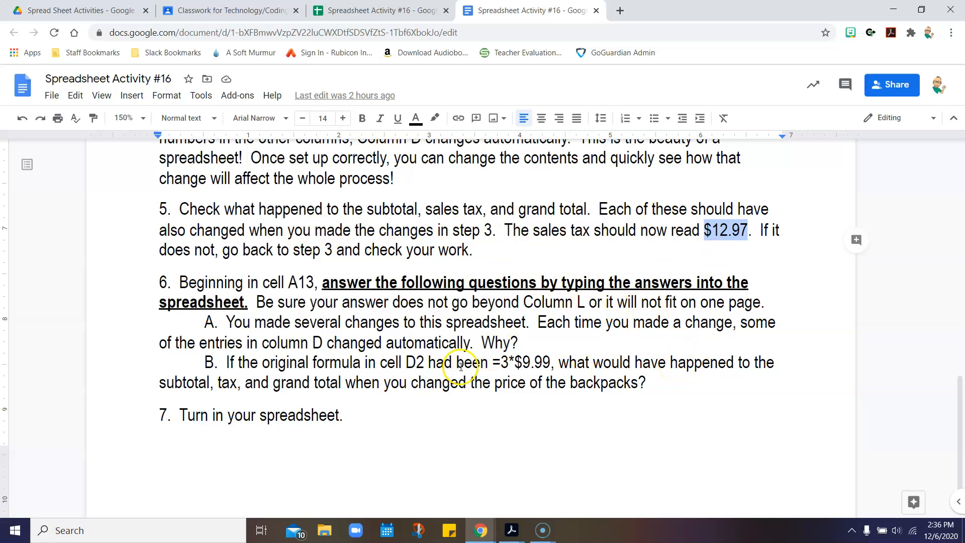
# Highlight questions A and B of direction 6, and the phrase "Beginning in cell A13,"
pyautogui.moveTo(204, 322); pyautogui.dragTo(651, 386)
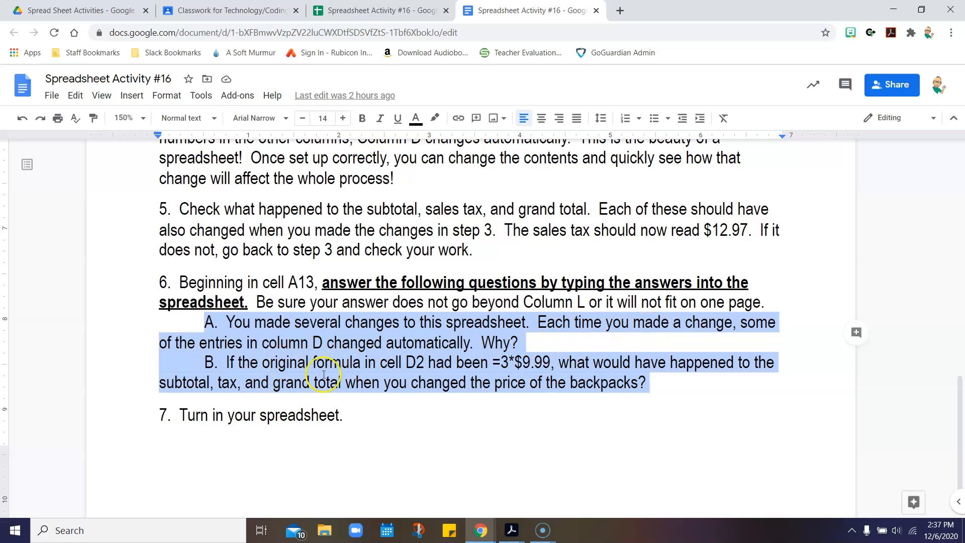
pyautogui.click(435, 403)
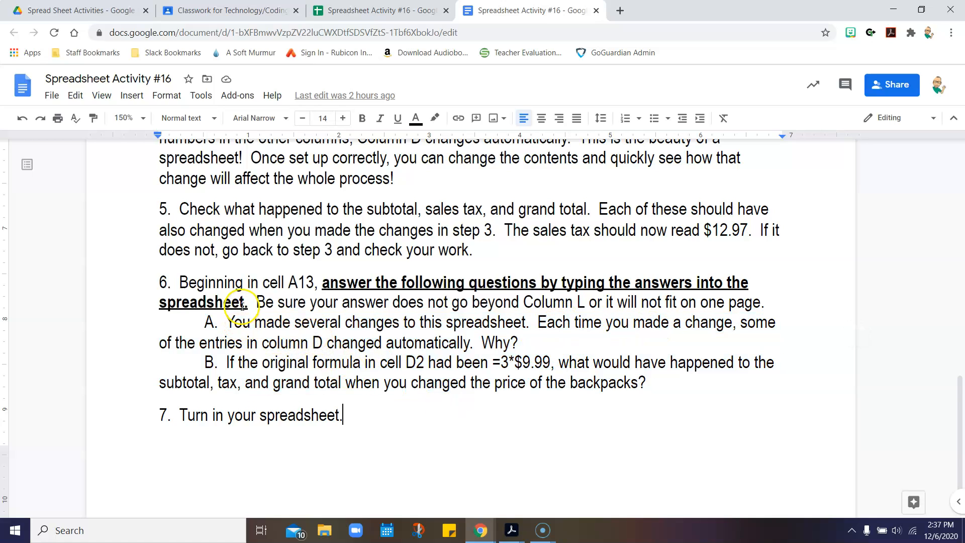
pyautogui.moveTo(180, 283); pyautogui.dragTo(318, 285)
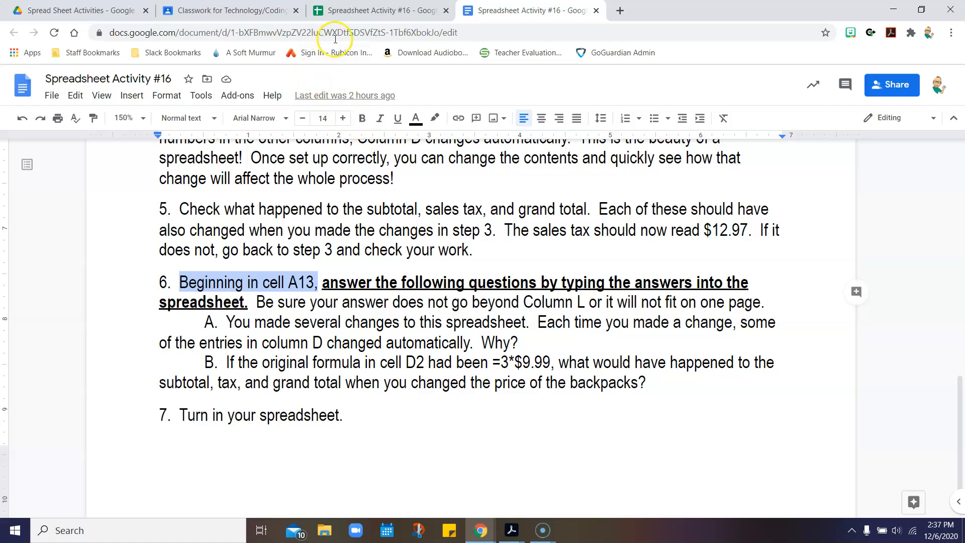
# Switch to the spreadsheet and enter the sample answer "Everything changed in column D because" in cell A13
pyautogui.click(358, 11)
pyautogui.scroll(-5, 321, 249)
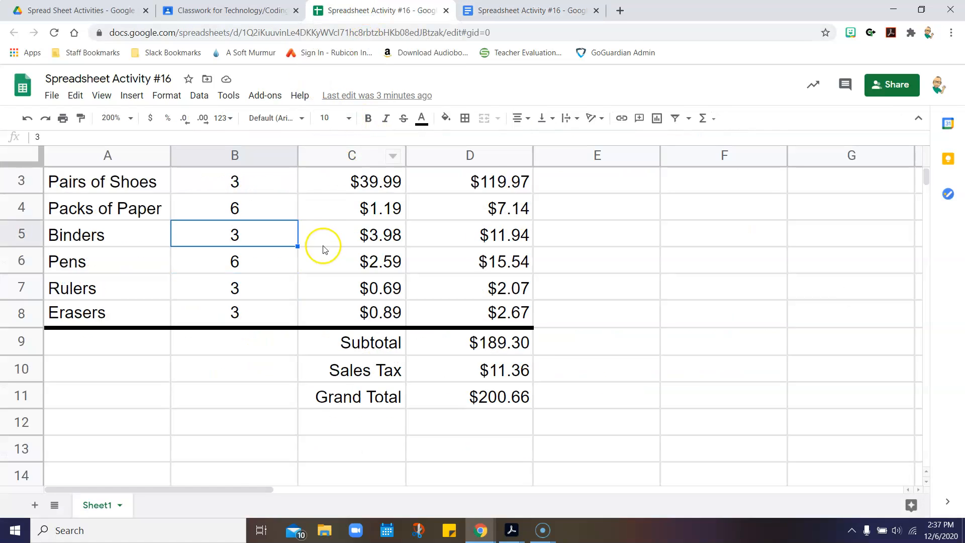
pyautogui.click(133, 294)
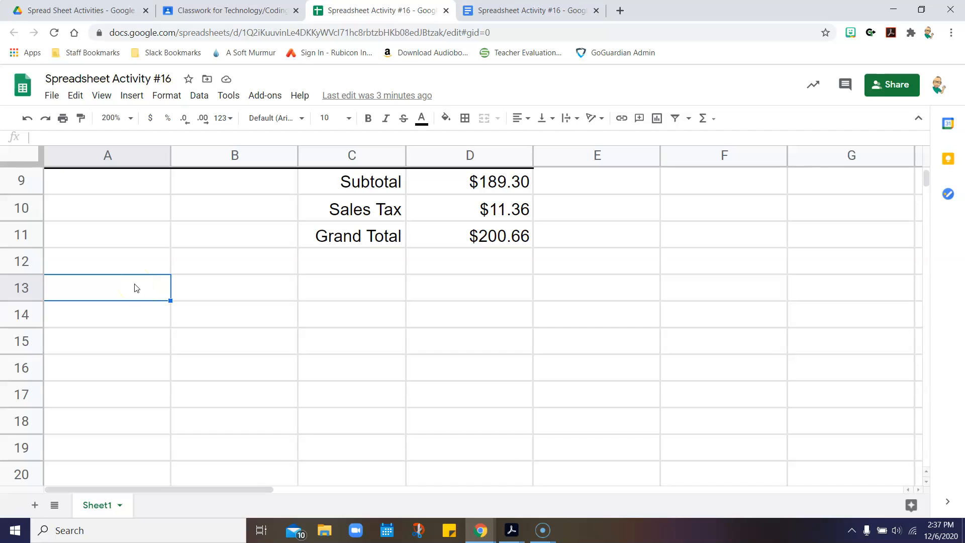
pyautogui.write('Everyth')
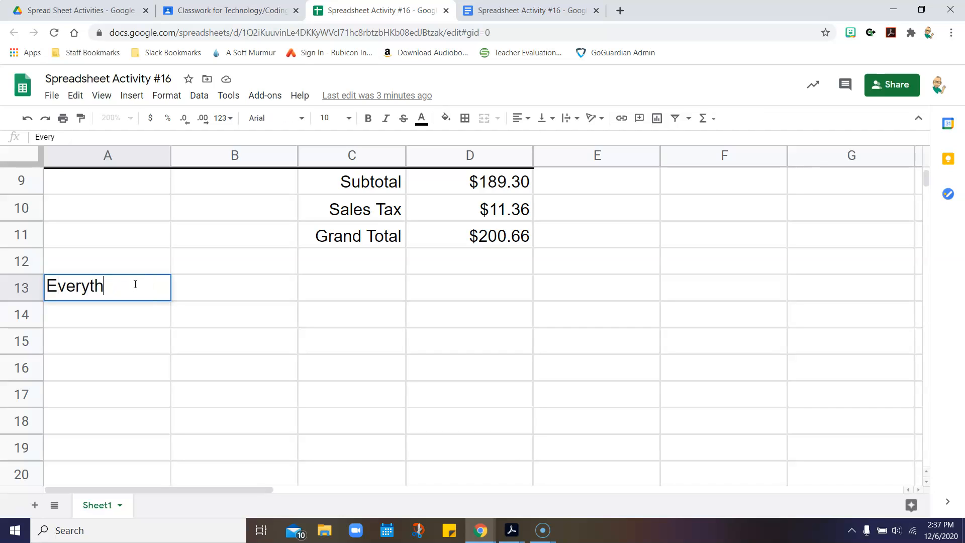
pyautogui.write('ing changed in column ')
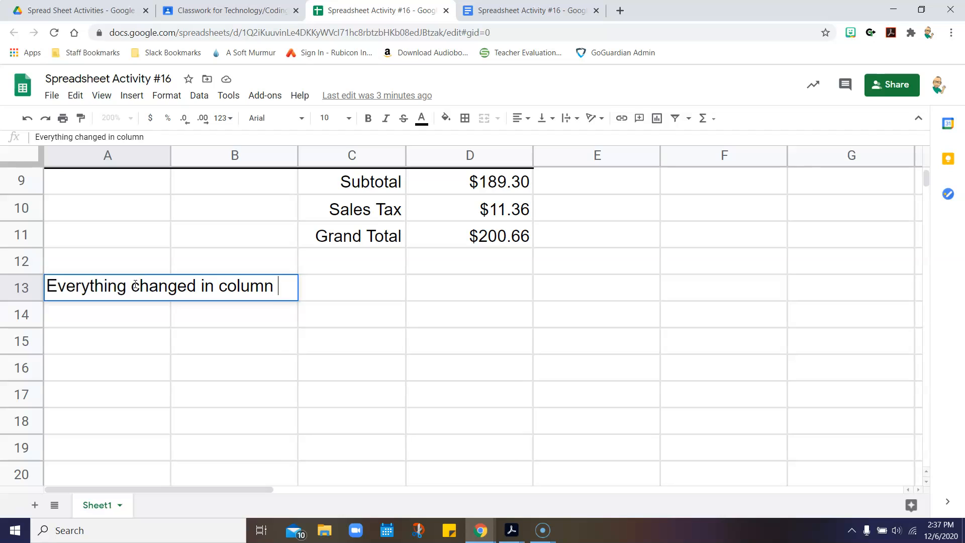
pyautogui.write('D be')
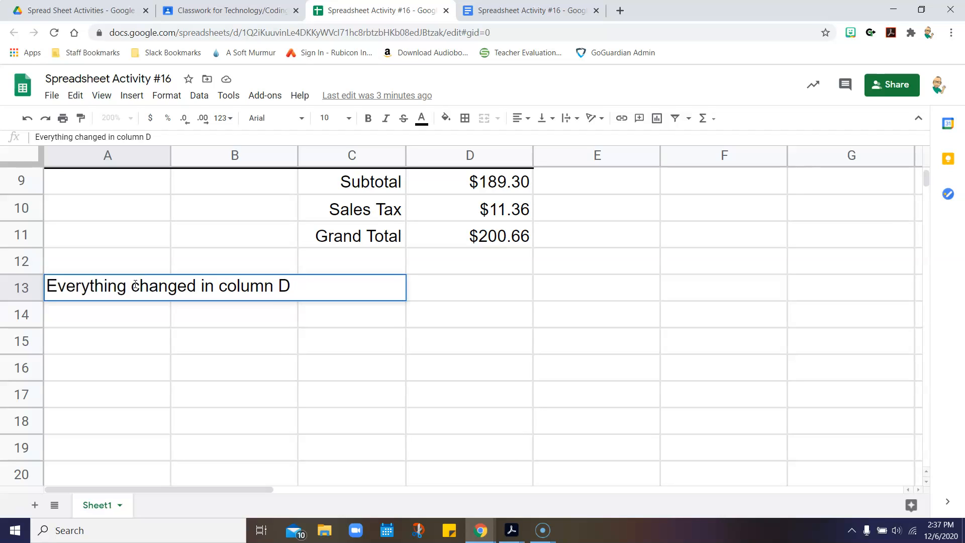
pyautogui.write('casue')
pyautogui.press('BackSpace')
pyautogui.write('use')
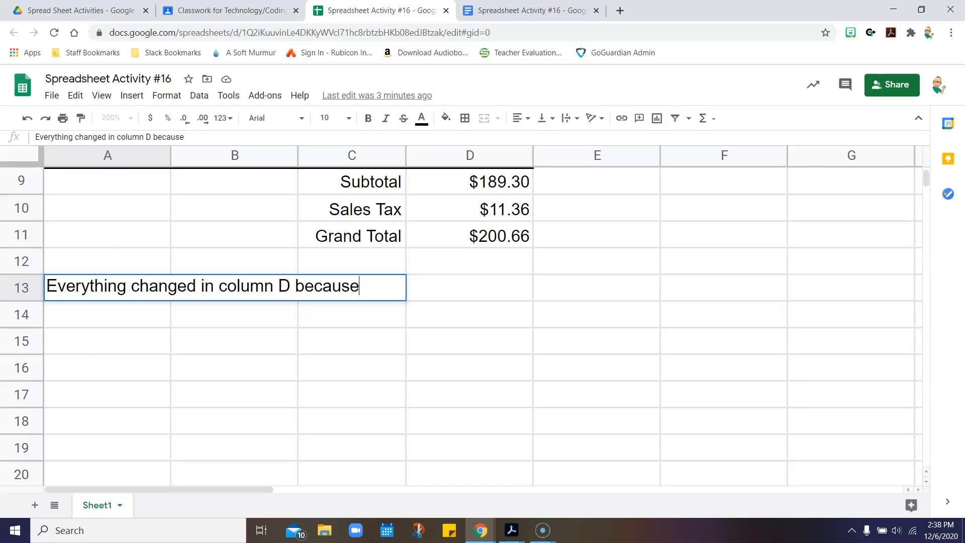
# Clear the sample answer from cells A13 to C13, and select cell A16
pyautogui.click(28, 118)
pyautogui.click(97, 305)
pyautogui.moveTo(345, 289); pyautogui.dragTo(151, 301)
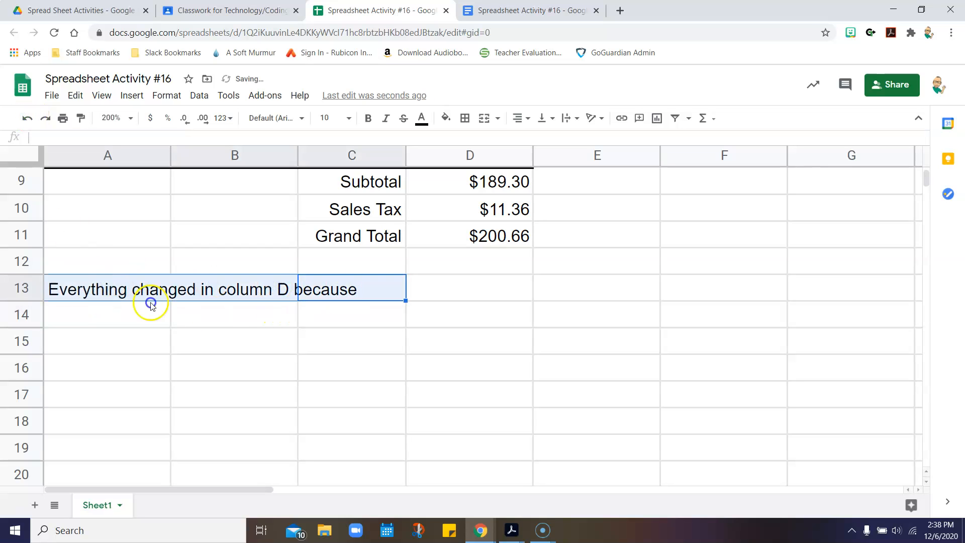
pyautogui.press('Delete')
pyautogui.click(123, 373)
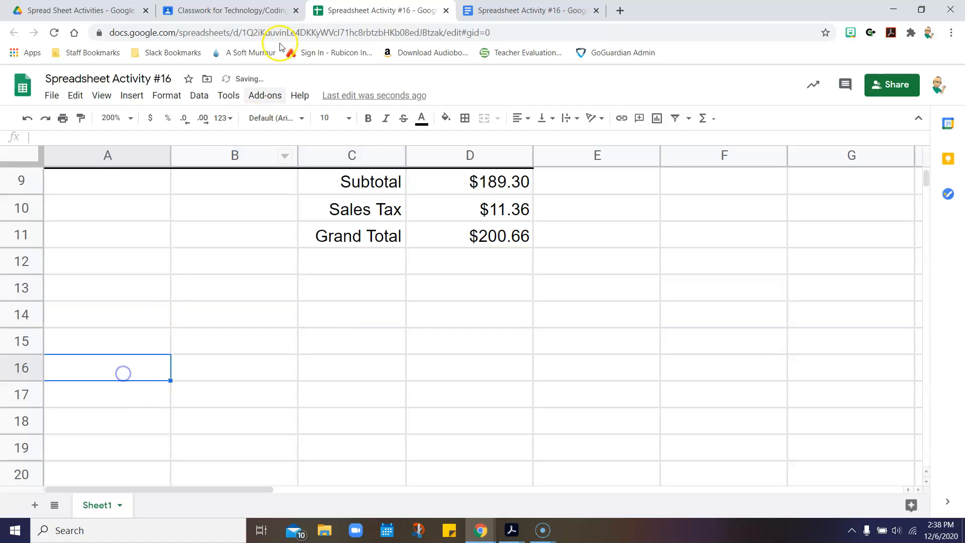
# Highlight "If the original formula in cell D2 had been =3*$9.99," in the directions document, and detach the document into its own window
pyautogui.click(482, 15)
pyautogui.moveTo(224, 369); pyautogui.dragTo(555, 356)
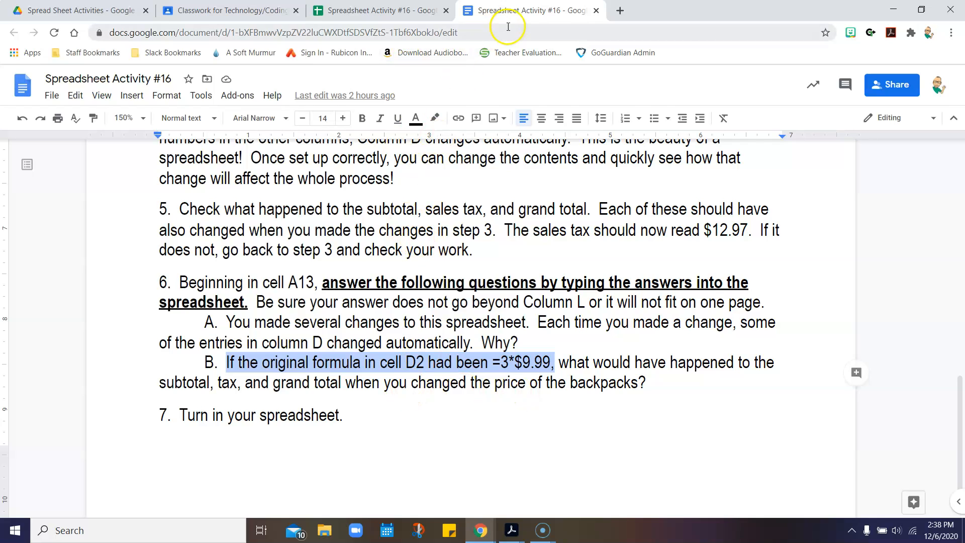
pyautogui.moveTo(518, 11); pyautogui.dragTo(0, 99)
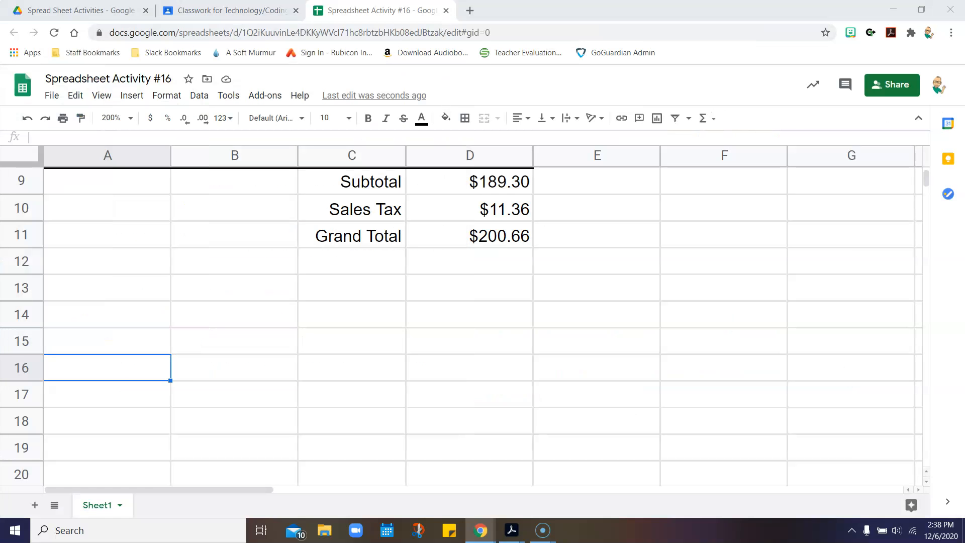
# Examine the total formulas in cells D4, D3 and D2 of the spreadsheet, highlighting B2*C2 in the Backpacks formula
pyautogui.scroll(3, 583, 358)
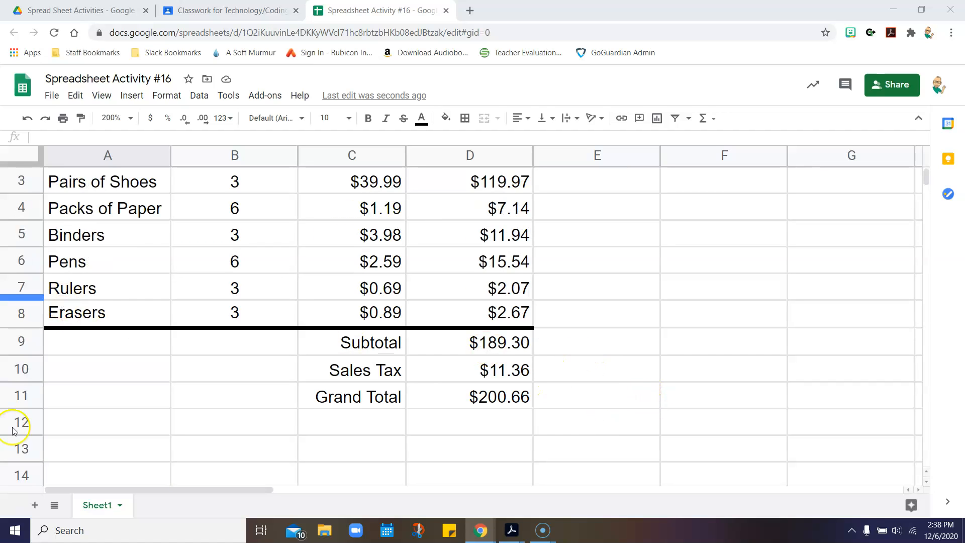
pyautogui.click(454, 205)
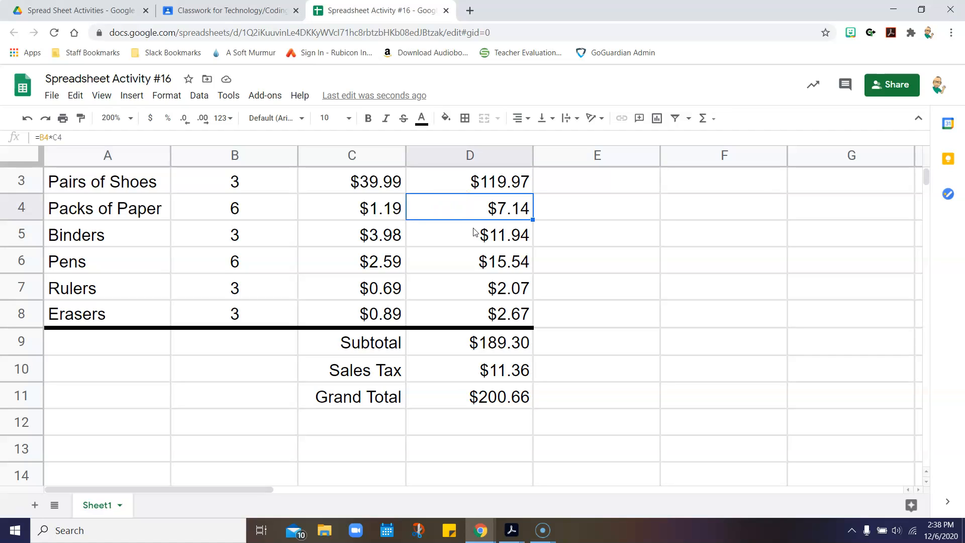
pyautogui.scroll(1, 427, 237)
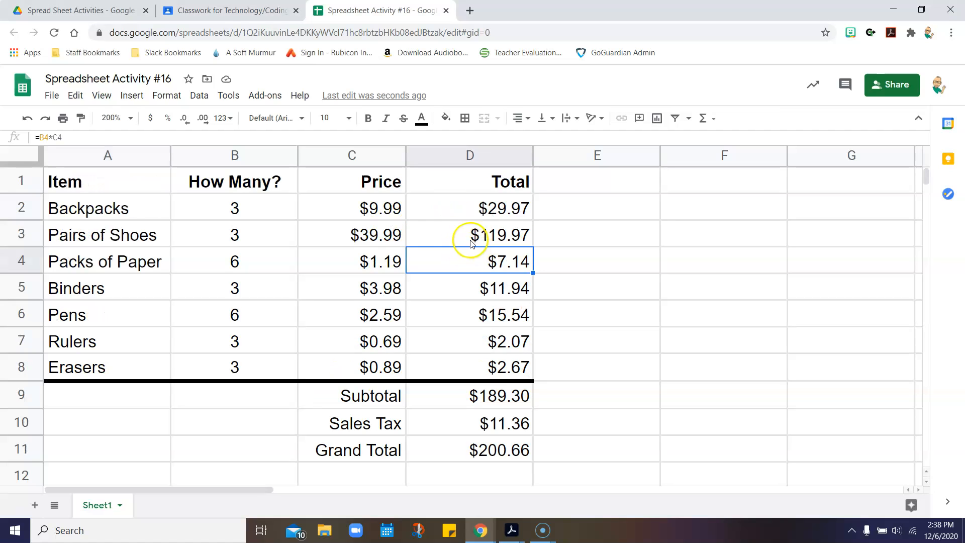
pyautogui.click(454, 238)
pyautogui.click(449, 207)
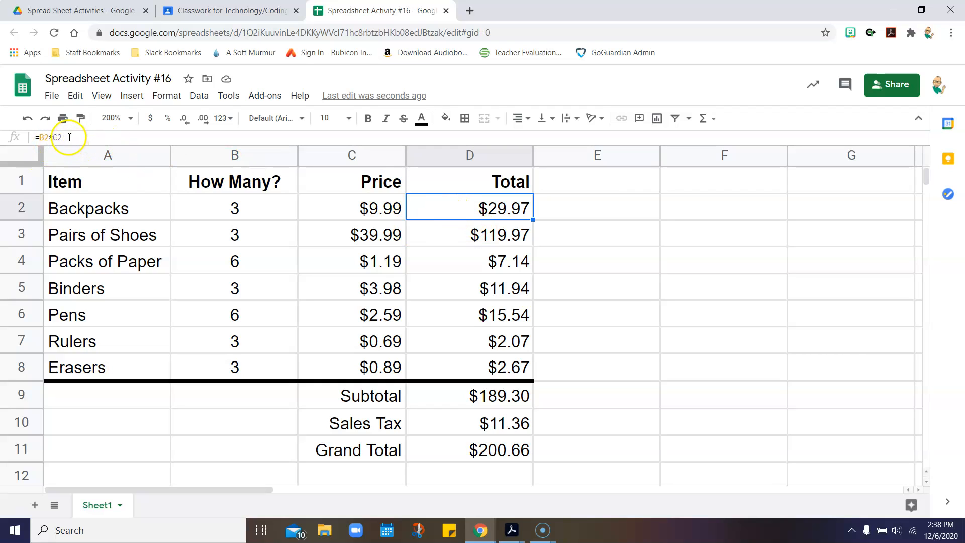
pyautogui.moveTo(69, 137); pyautogui.dragTo(46, 137)
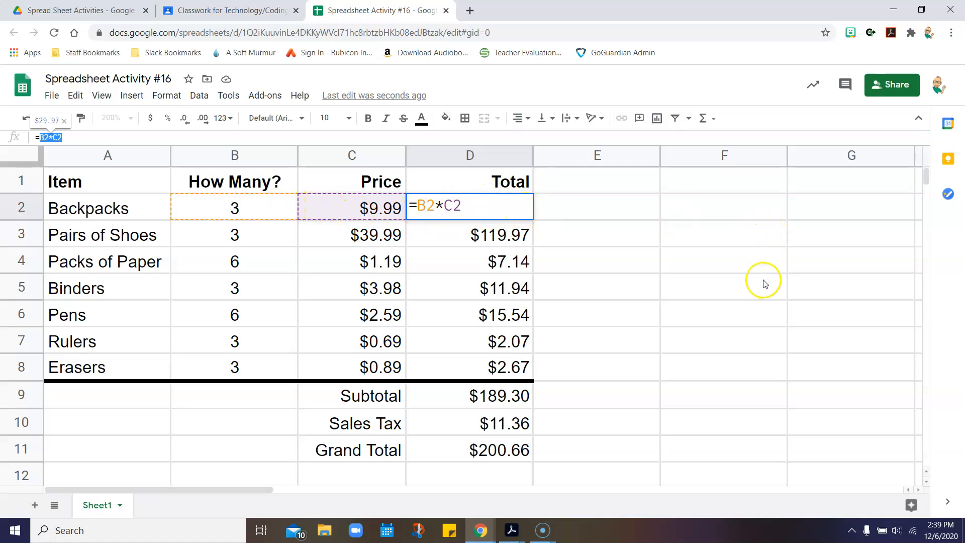
pyautogui.click(692, 253)
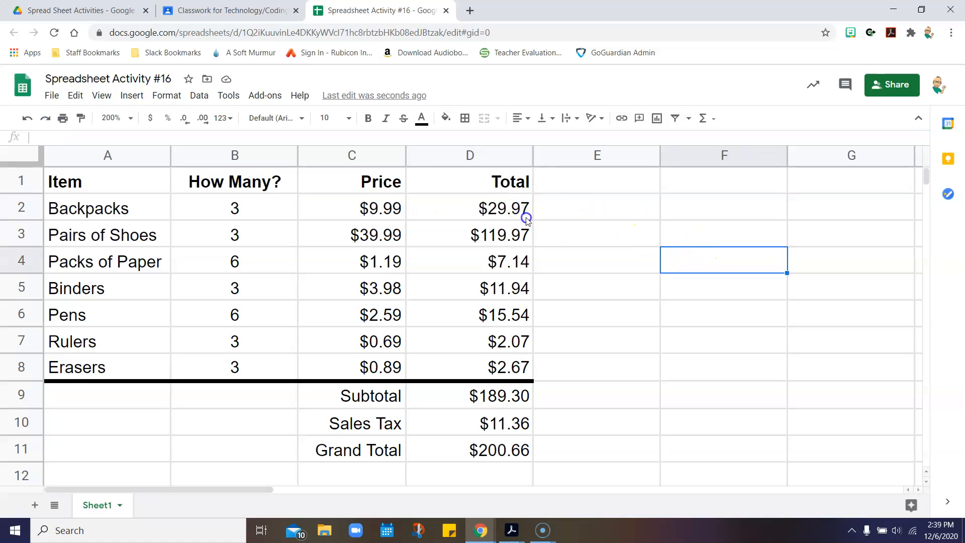
# Select the subtotal, sales tax and grand total in D9:D11, and select the Backpacks total in cell D2
pyautogui.click(184, 36)
pyautogui.click(176, 371)
pyautogui.moveTo(475, 396); pyautogui.dragTo(508, 443)
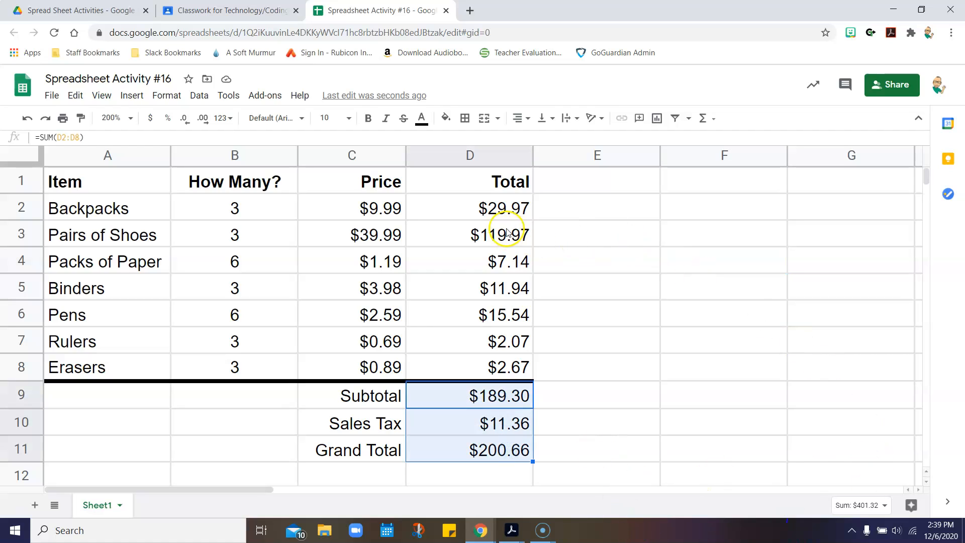
pyautogui.click(494, 210)
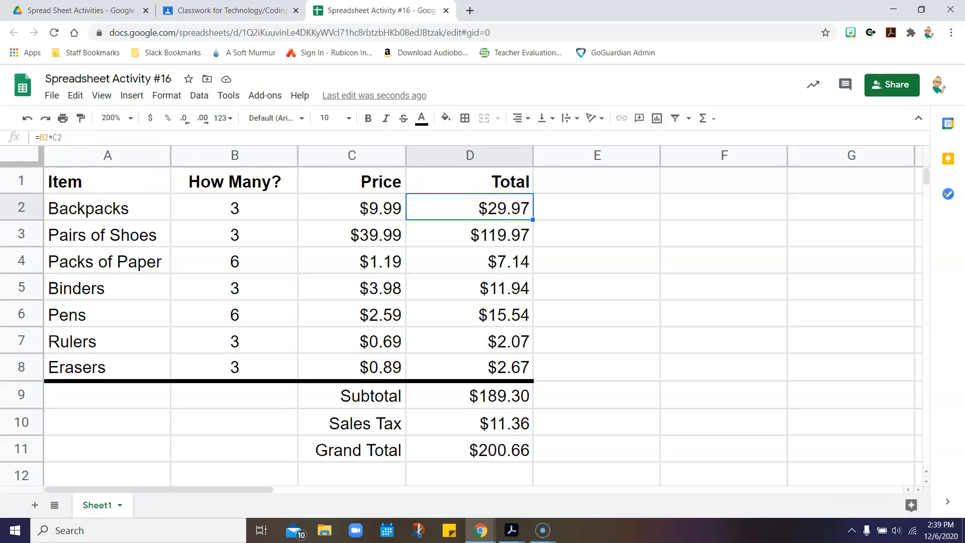